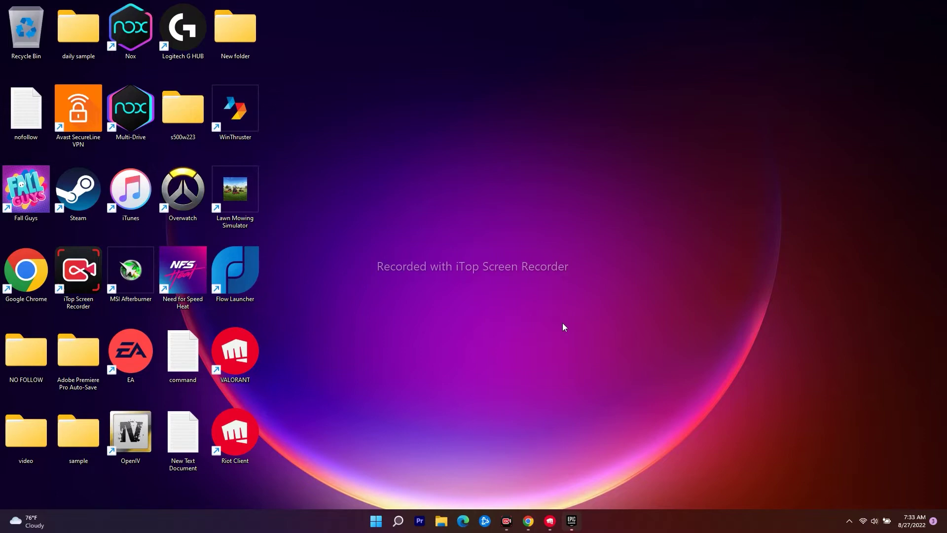
Open the default graphics settings under the display settings in Windows Settings.
{"action": "right_click", "coordinate": [377, 525]}
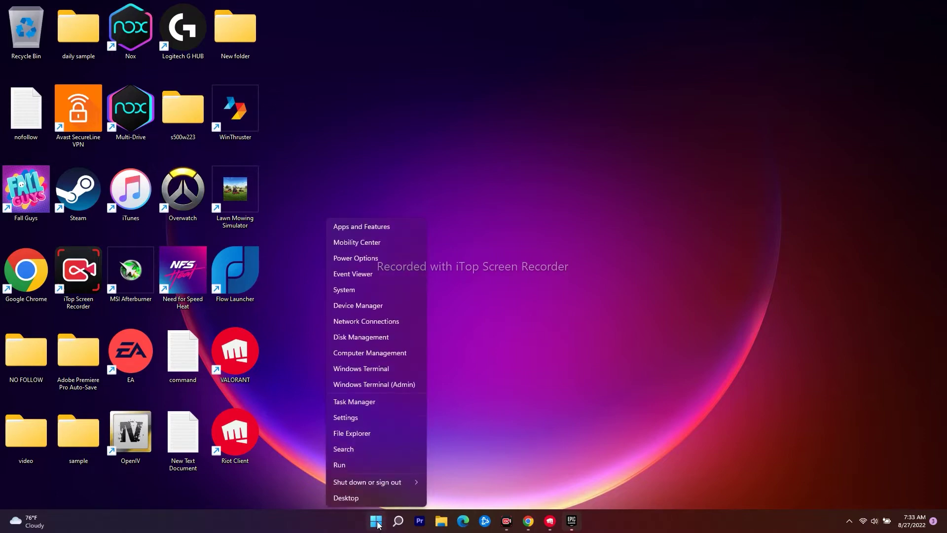
{"action": "left_click", "coordinate": [373, 416]}
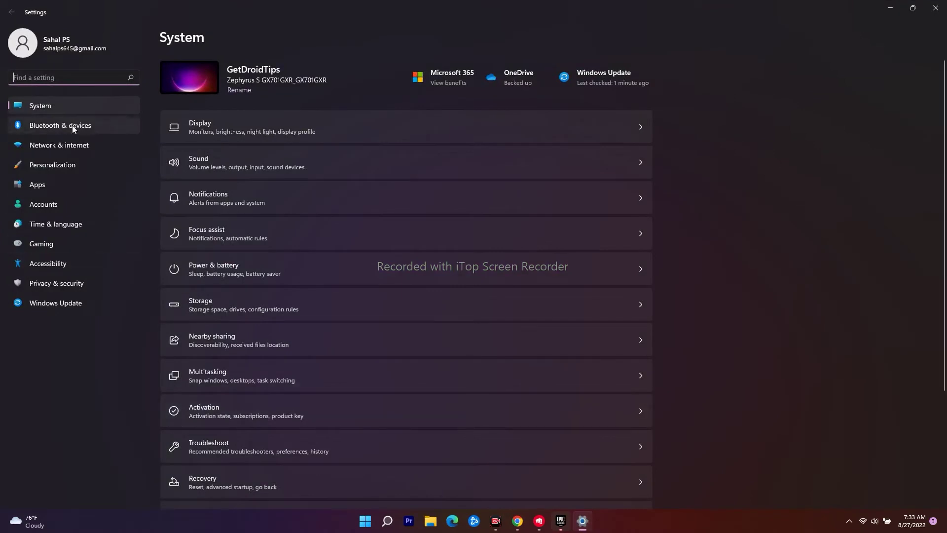
{"action": "left_click", "coordinate": [39, 106]}
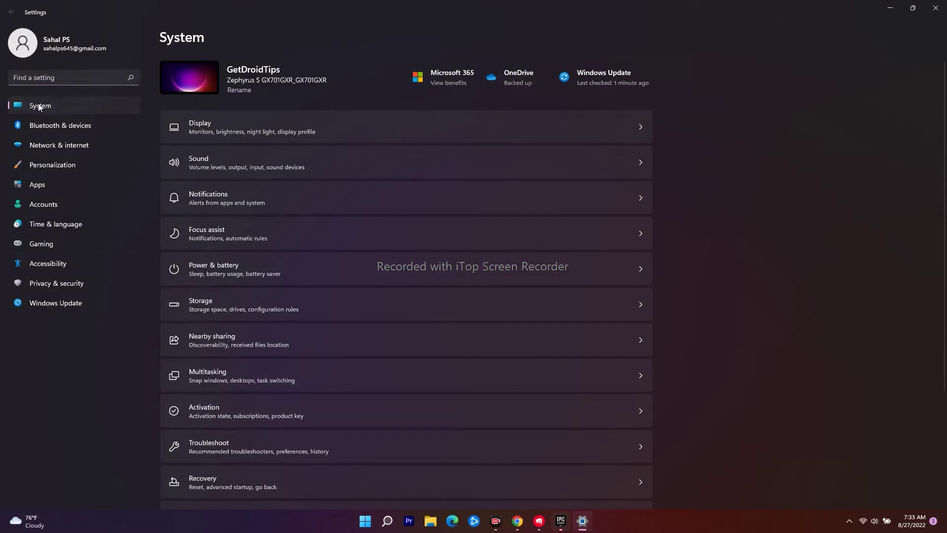
{"action": "left_click", "coordinate": [468, 131]}
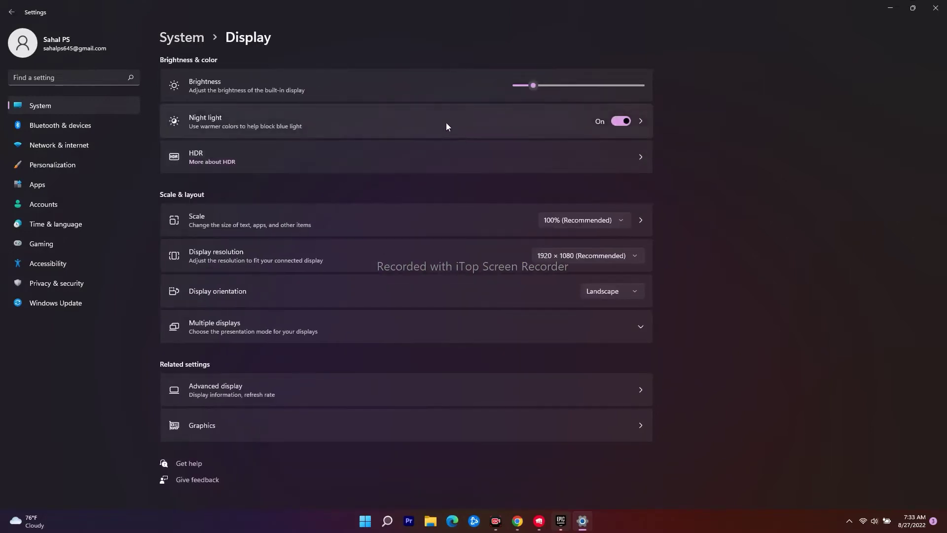
{"action": "scroll", "coordinate": [404, 241], "scroll_direction": "down", "scroll_amount": 2}
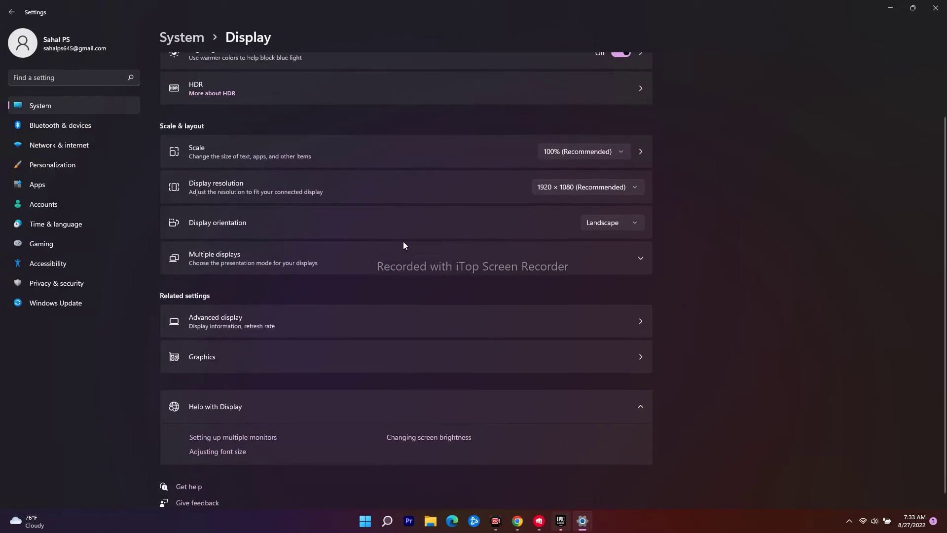
{"action": "scroll", "coordinate": [385, 256], "scroll_direction": "down", "scroll_amount": 1}
{"action": "left_click", "coordinate": [217, 342]}
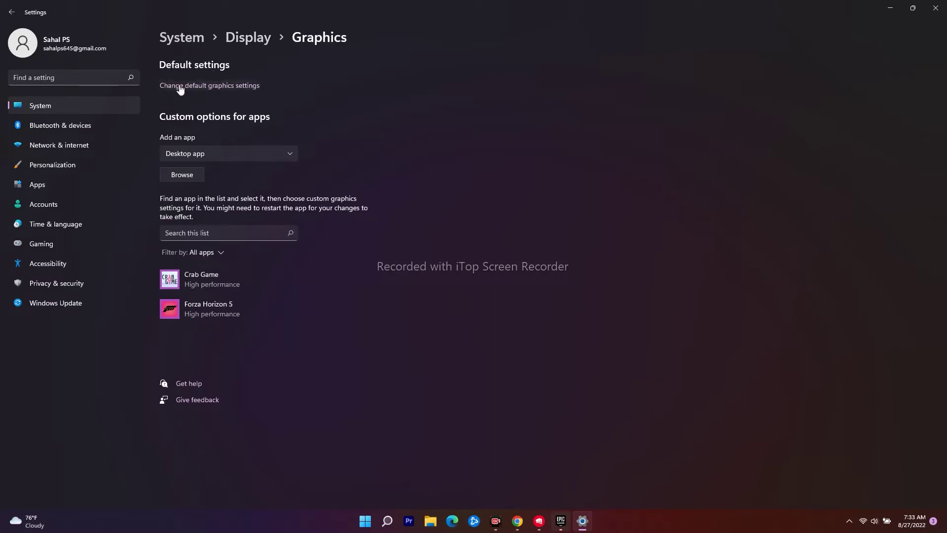
{"action": "left_click", "coordinate": [243, 85]}
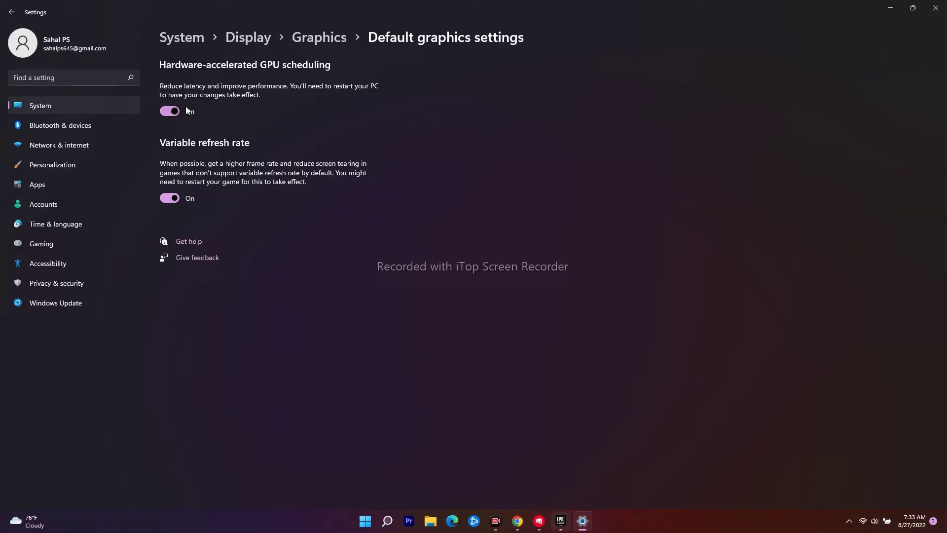
Switch hardware-accelerated GPU scheduling off and back on, and close Settings.
{"action": "left_click", "coordinate": [167, 111]}
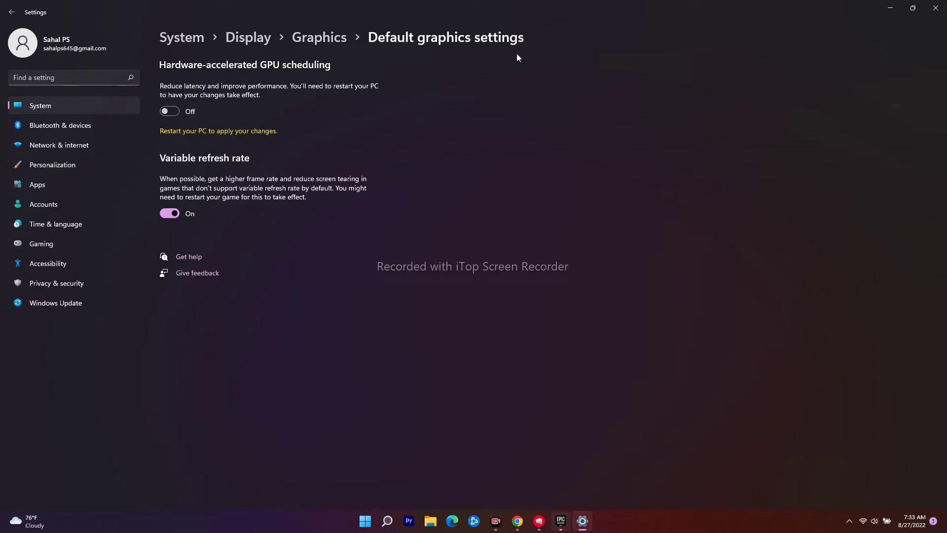
{"action": "left_click", "coordinate": [167, 111]}
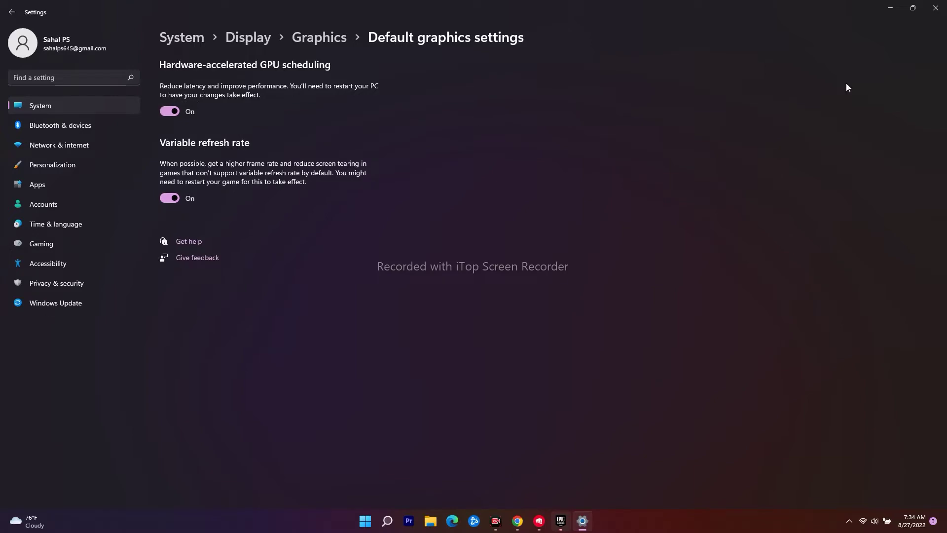
{"action": "left_click", "coordinate": [935, 8]}
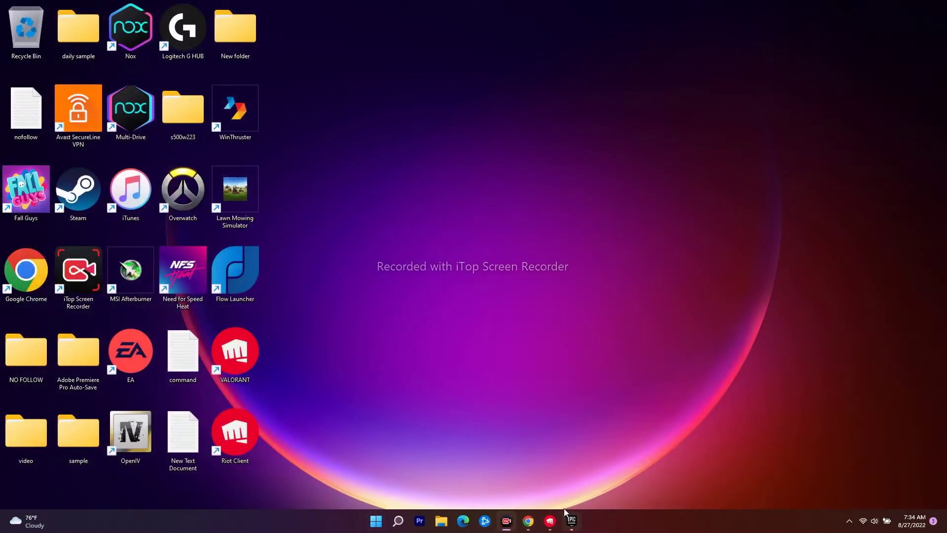
View the VALORANT page in Riot Client and the game library in Epic Games Launcher, minimizing both windows.
{"action": "left_click", "coordinate": [550, 521]}
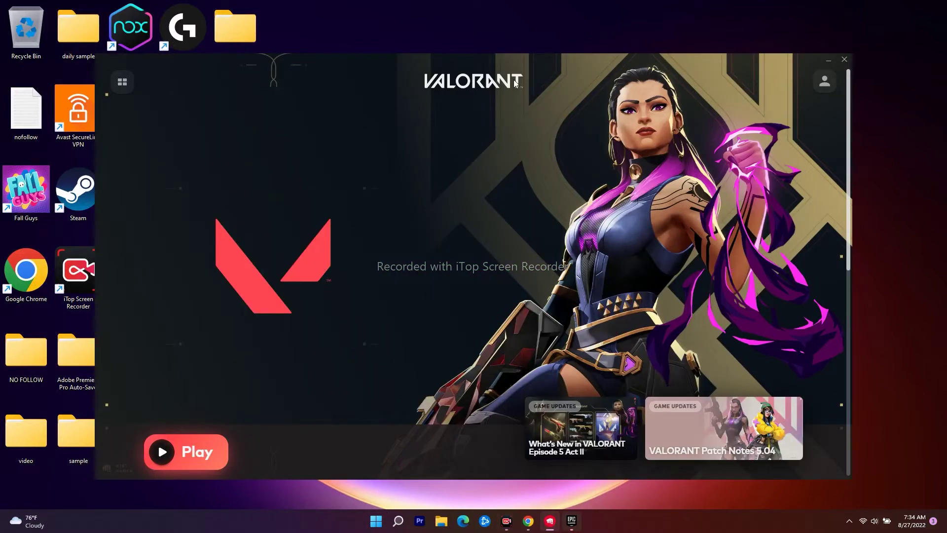
{"action": "left_click", "coordinate": [828, 59]}
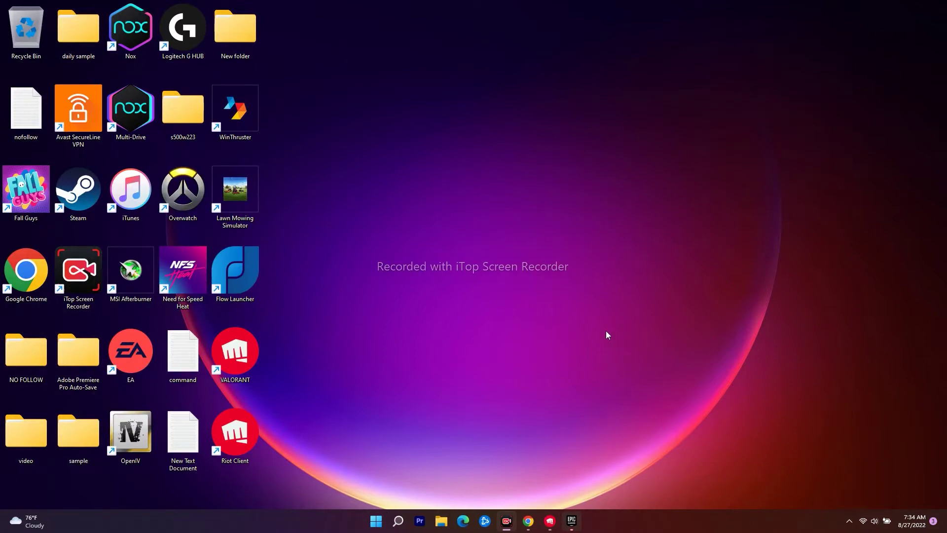
{"action": "left_click", "coordinate": [551, 518]}
{"action": "left_click", "coordinate": [551, 520]}
{"action": "left_click", "coordinate": [572, 526]}
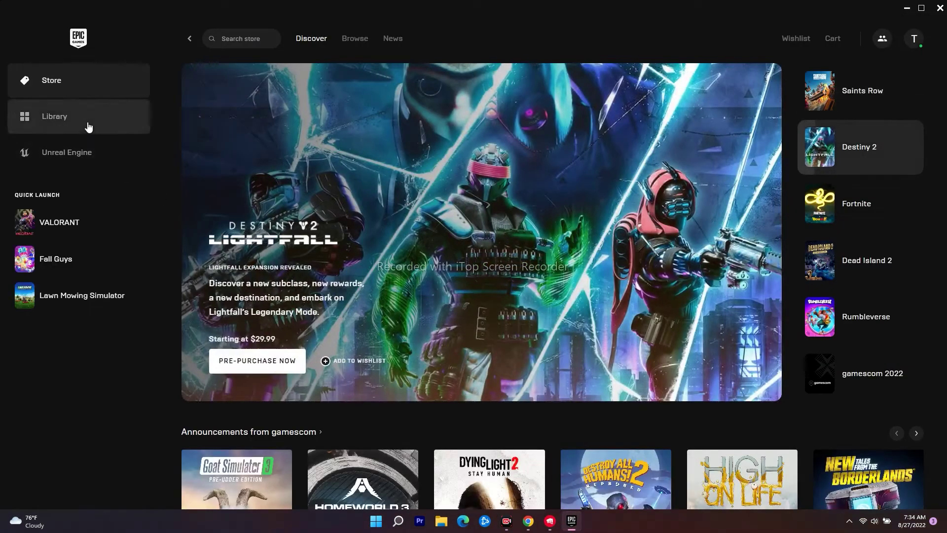
{"action": "left_click", "coordinate": [88, 127]}
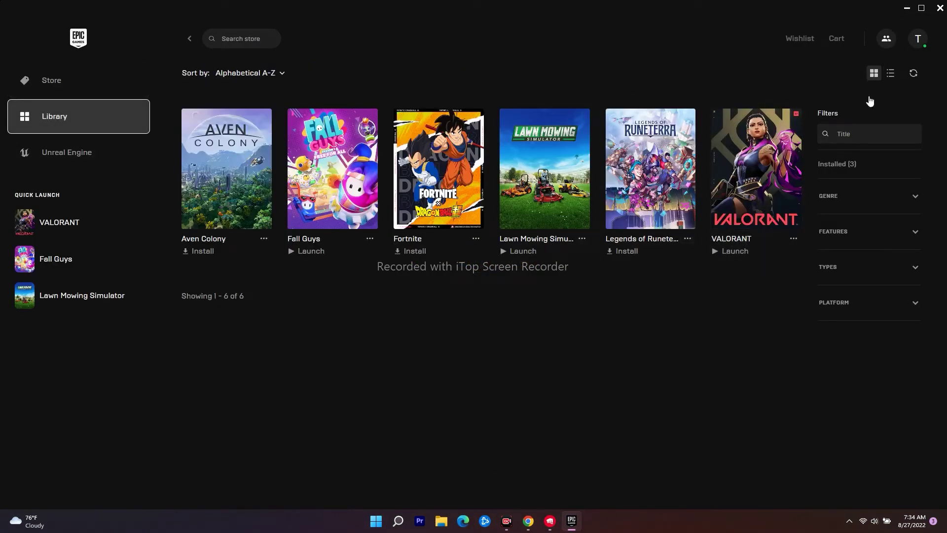
{"action": "left_click", "coordinate": [905, 8]}
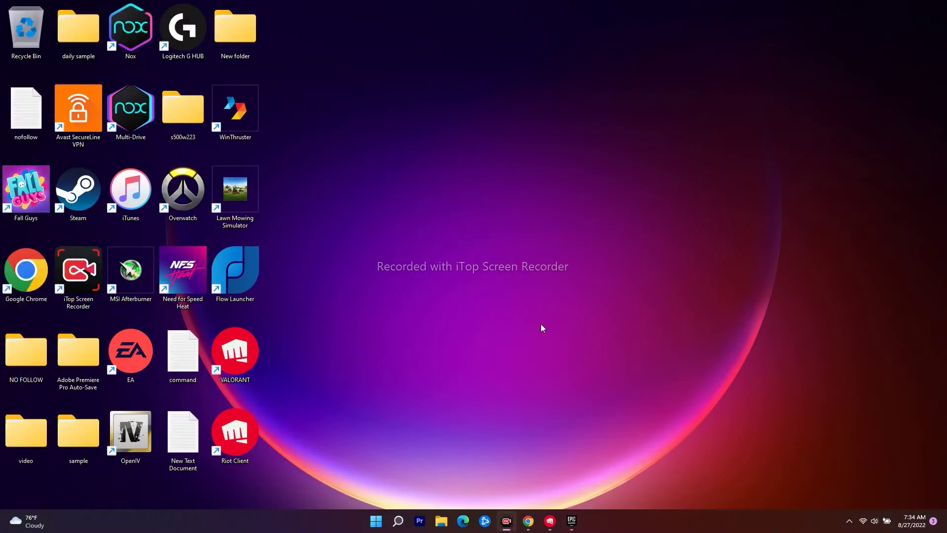
Start Task Manager and bring up the VALORANT launcher, leaving both windows minimized.
{"action": "right_click", "coordinate": [377, 522]}
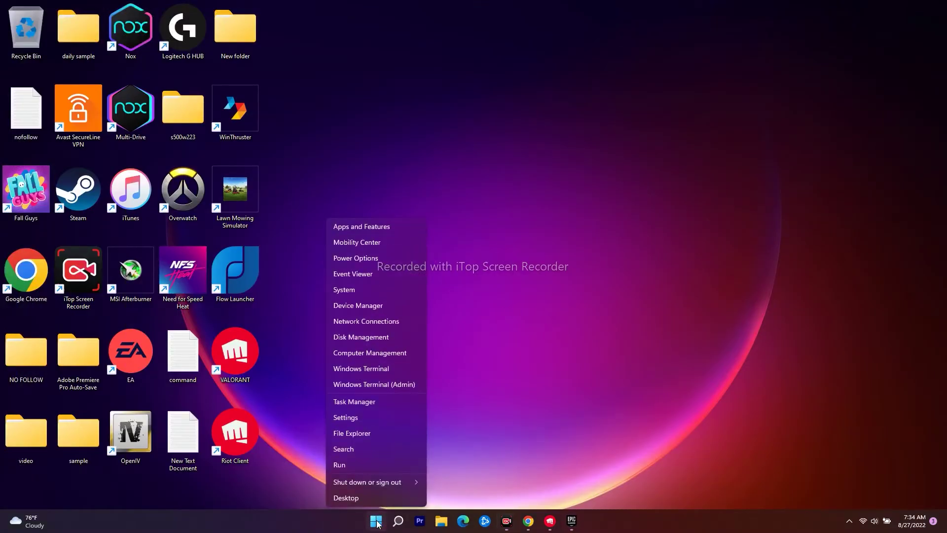
{"action": "left_click", "coordinate": [369, 402]}
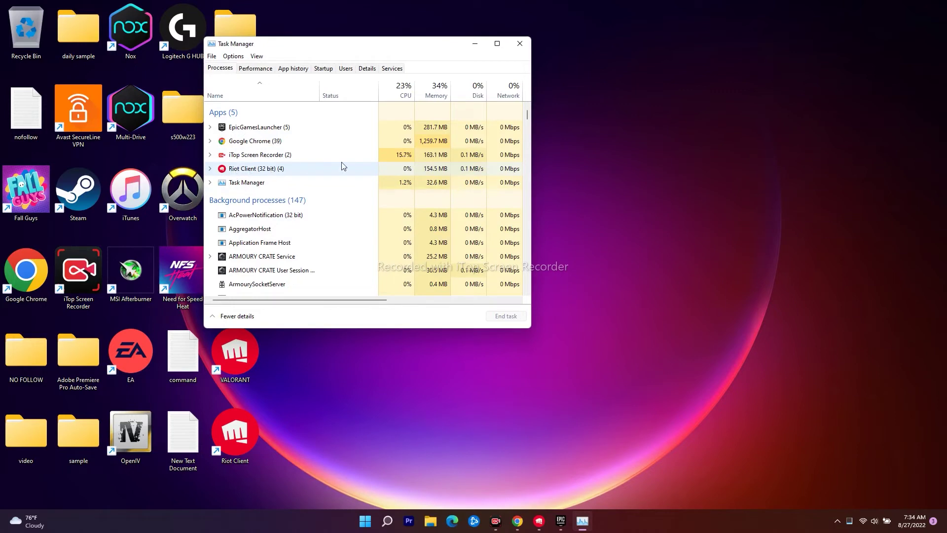
{"action": "left_click", "coordinate": [475, 44]}
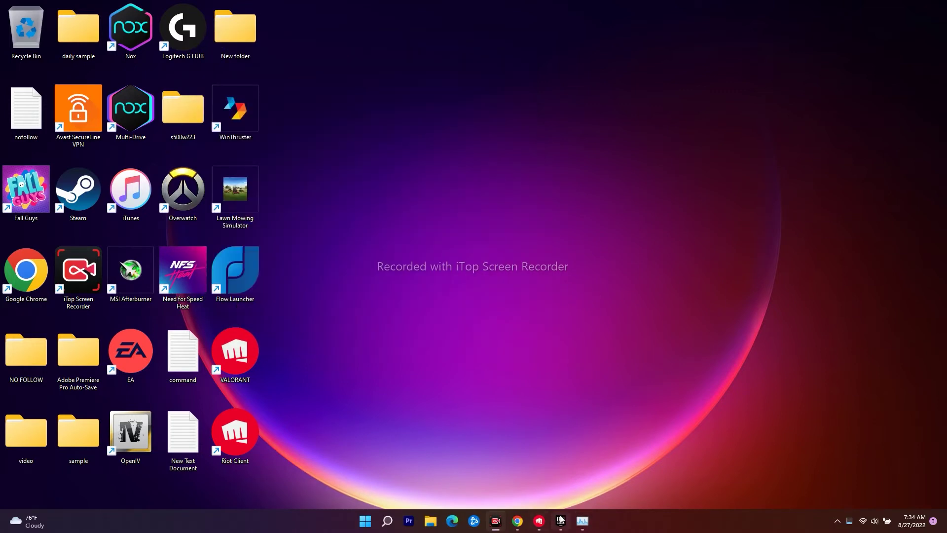
{"action": "mouse_move", "coordinate": [561, 525]}
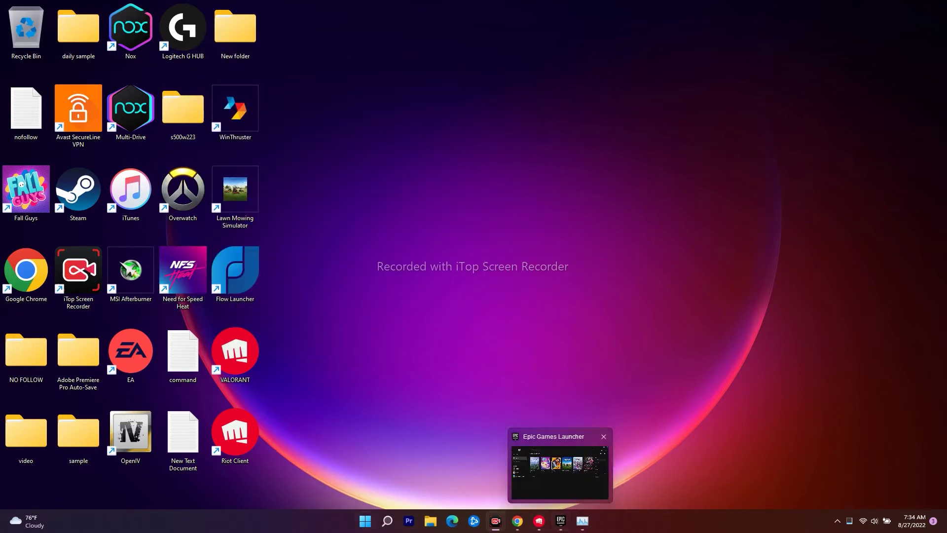
{"action": "left_click", "coordinate": [539, 521]}
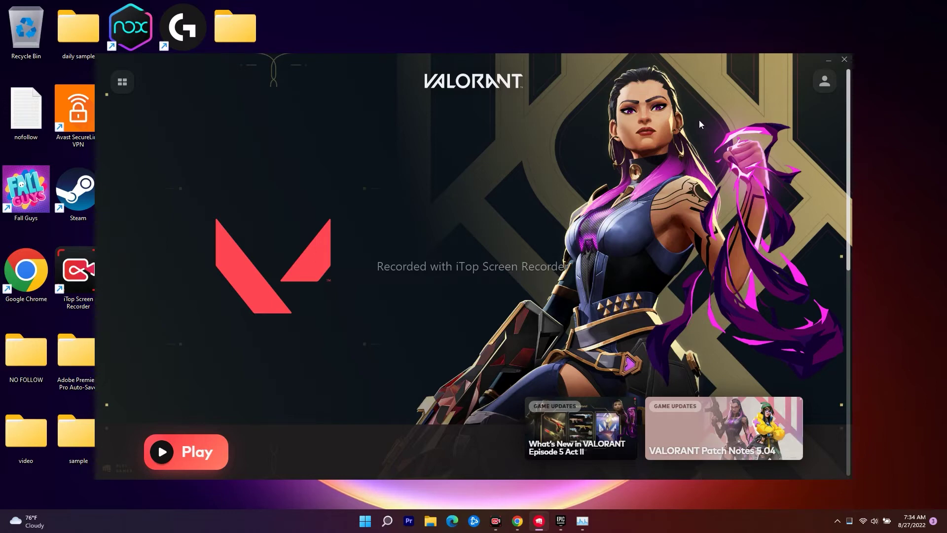
{"action": "left_click", "coordinate": [829, 60]}
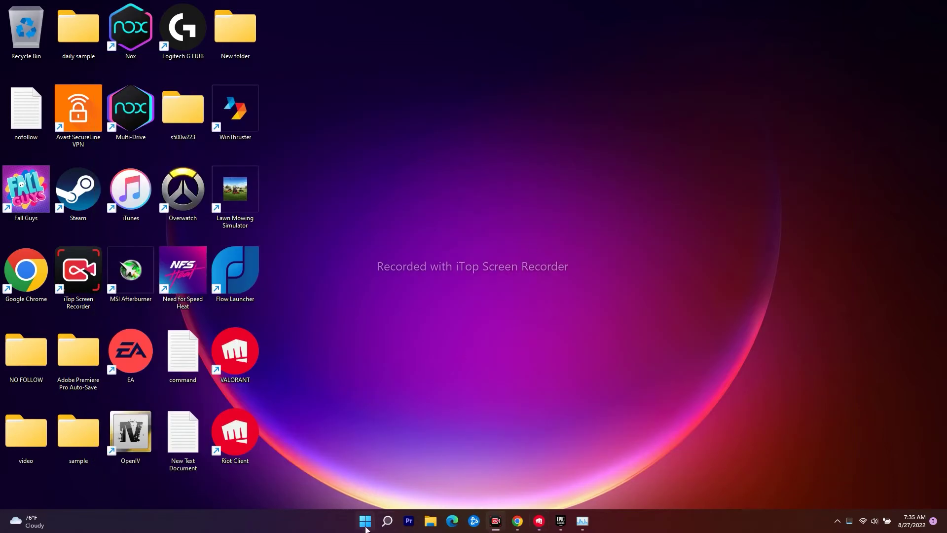
In Task Manager, expand the Riot Client process group and show Riot Client Main (32 bit) in the detailed process list.
{"action": "left_click", "coordinate": [583, 521]}
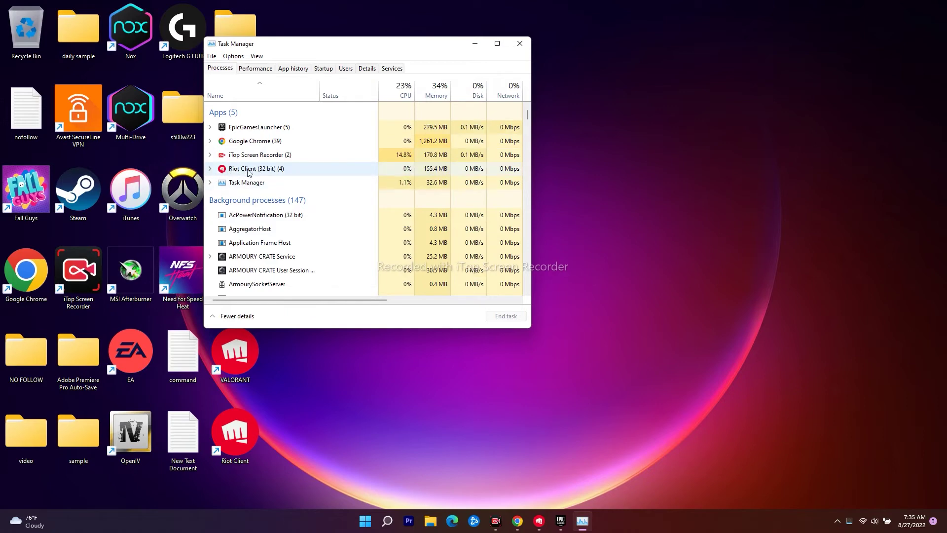
{"action": "left_click", "coordinate": [211, 167]}
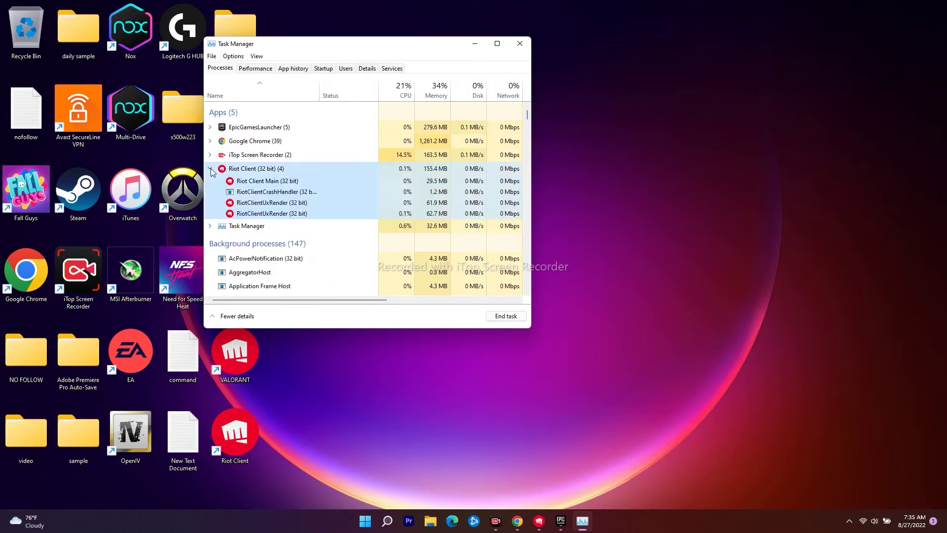
{"action": "right_click", "coordinate": [284, 182]}
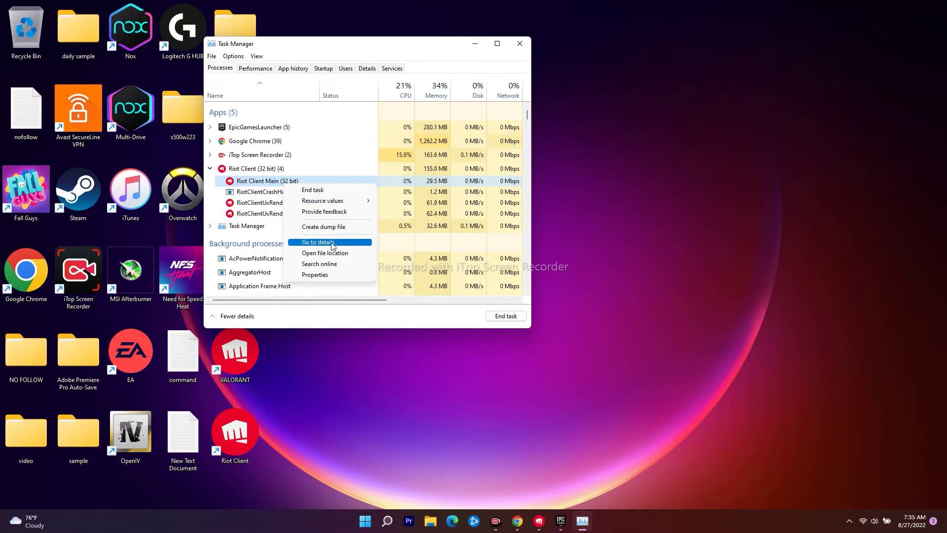
{"action": "left_click", "coordinate": [338, 166]}
{"action": "left_click", "coordinate": [210, 168]}
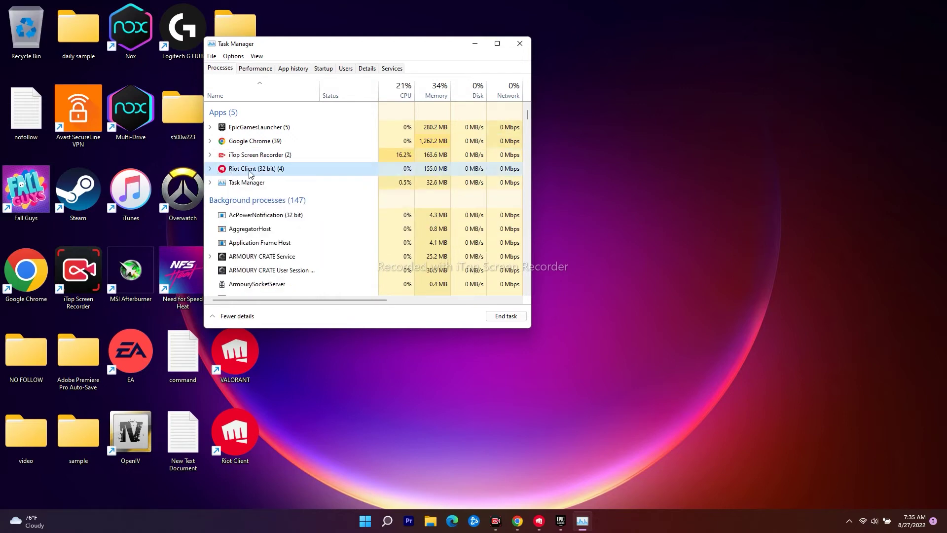
{"action": "left_click", "coordinate": [211, 171]}
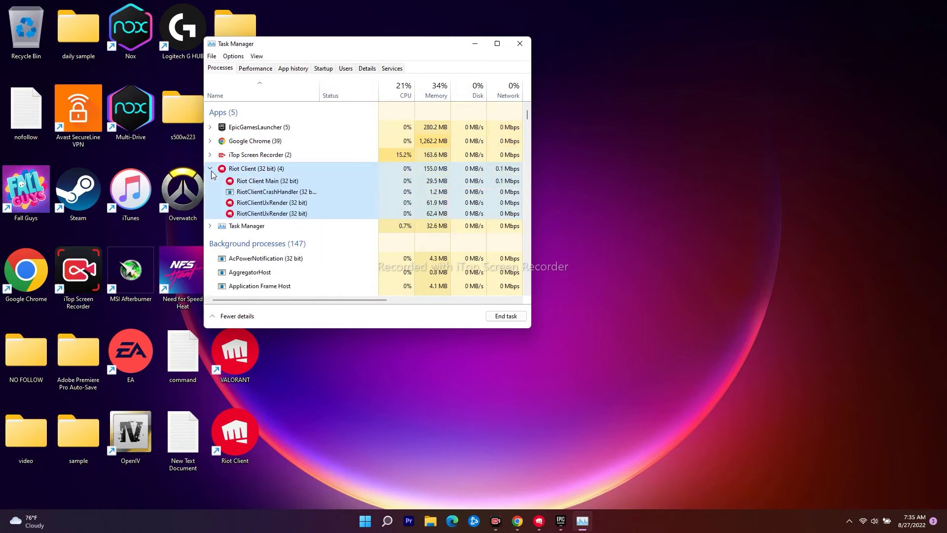
{"action": "right_click", "coordinate": [285, 185]}
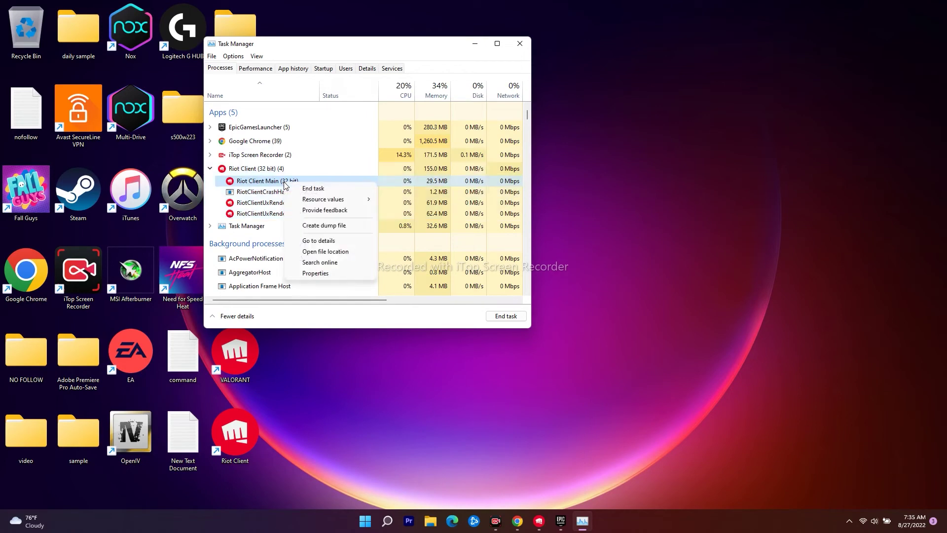
{"action": "left_click", "coordinate": [321, 242]}
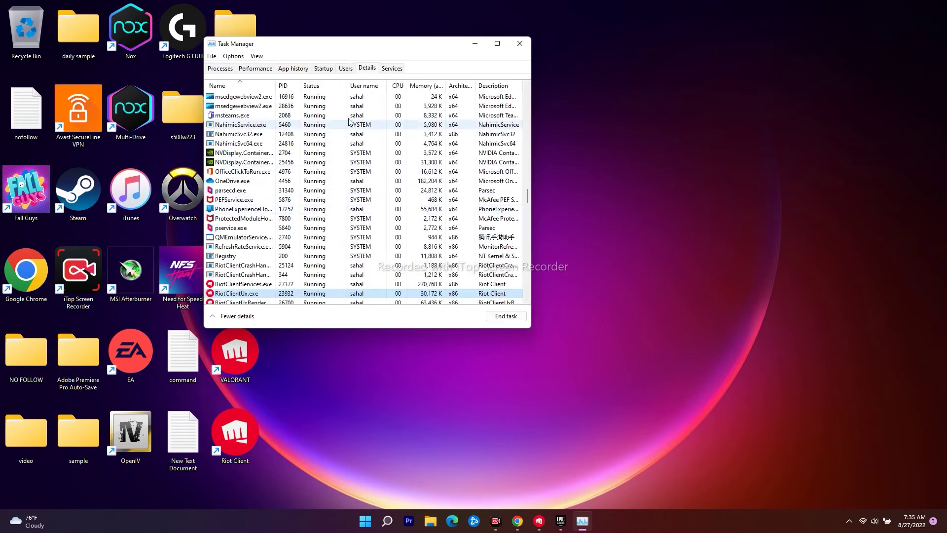
Change the priority of RiotClientUx.exe to Realtime and close Task Manager.
{"action": "scroll", "coordinate": [362, 163], "scroll_direction": "down", "scroll_amount": 3}
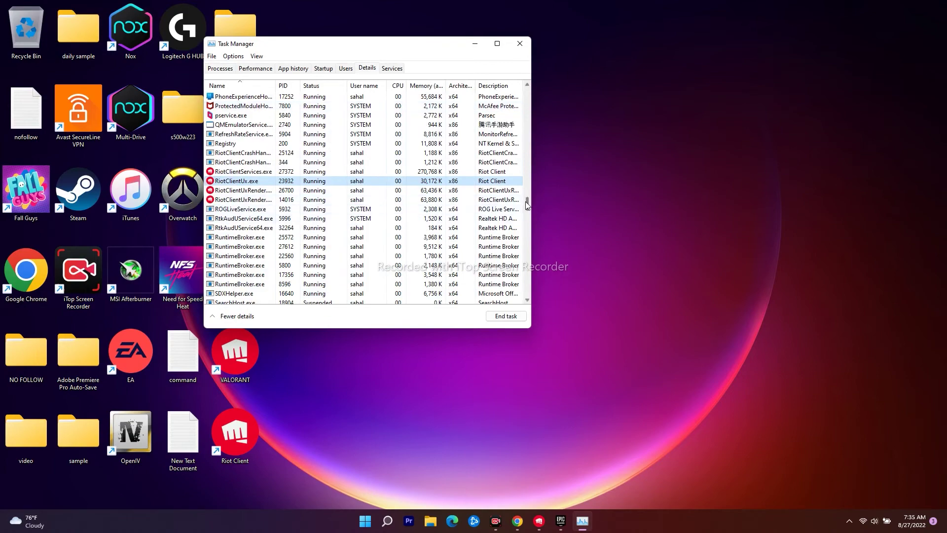
{"action": "mouse_move", "coordinate": [528, 207]}
{"action": "left_mouse_down"}
{"action": "mouse_move", "coordinate": [531, 285]}
{"action": "mouse_move", "coordinate": [540, 199]}
{"action": "left_mouse_up"}
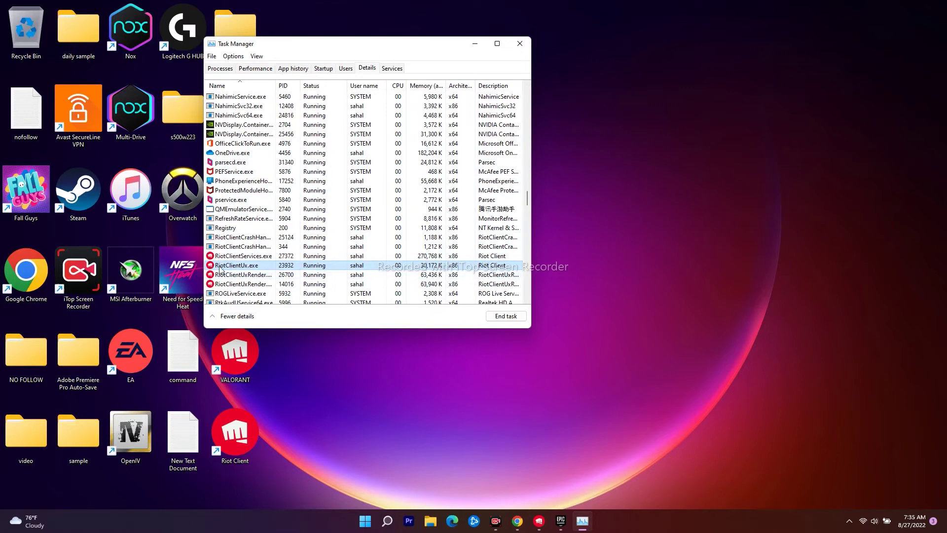
{"action": "right_click", "coordinate": [254, 267]}
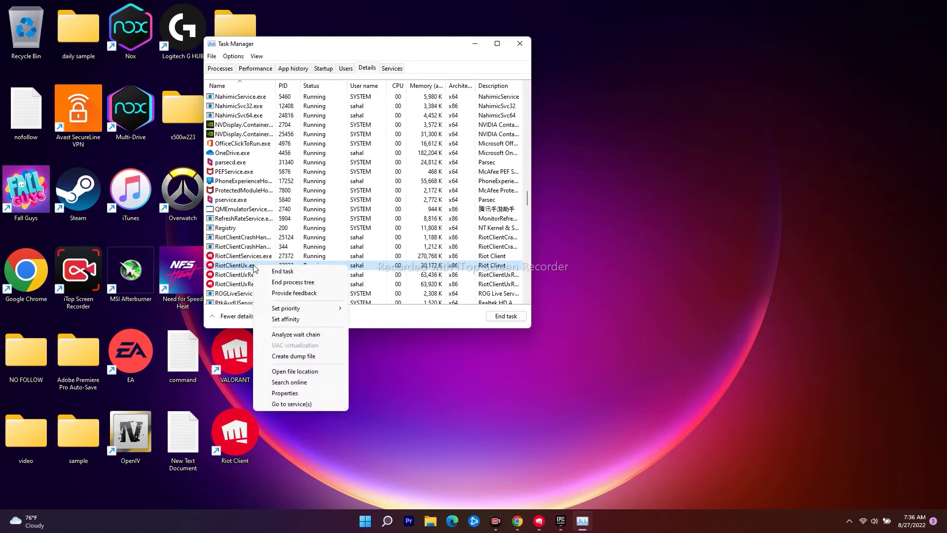
{"action": "mouse_move", "coordinate": [308, 309]}
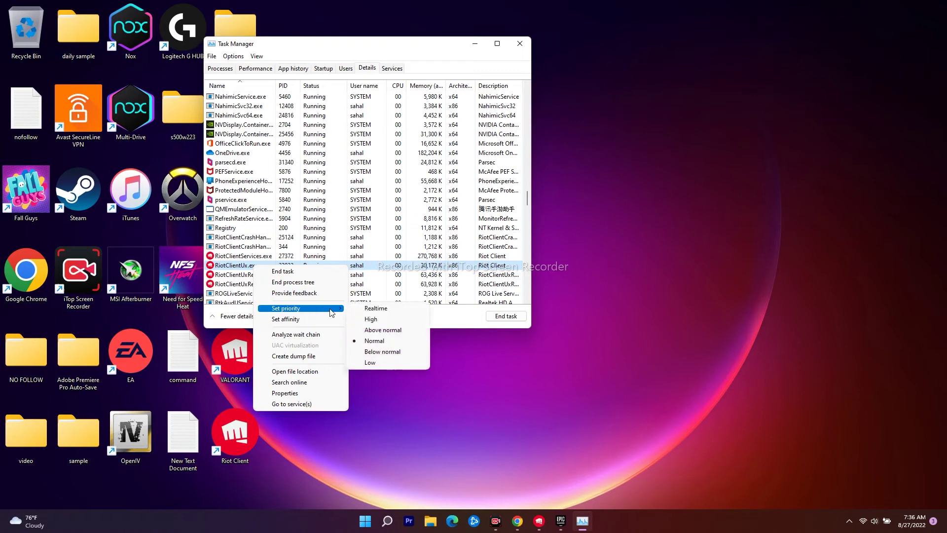
{"action": "left_click", "coordinate": [389, 310]}
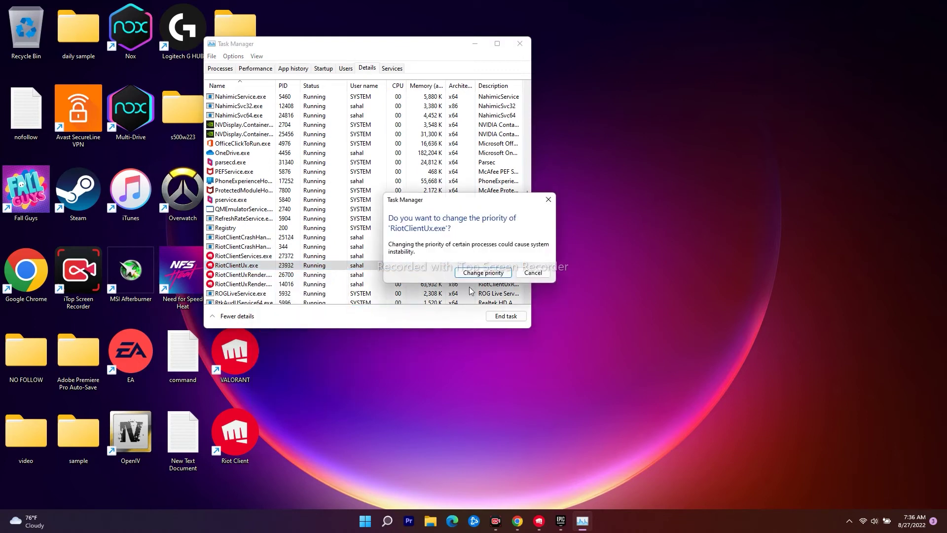
{"action": "left_click", "coordinate": [458, 274]}
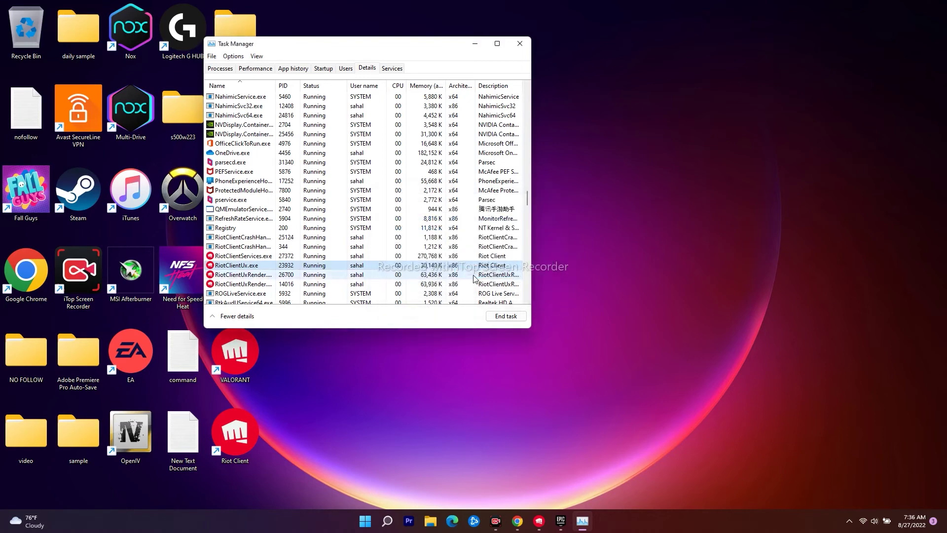
{"action": "left_click", "coordinate": [519, 43]}
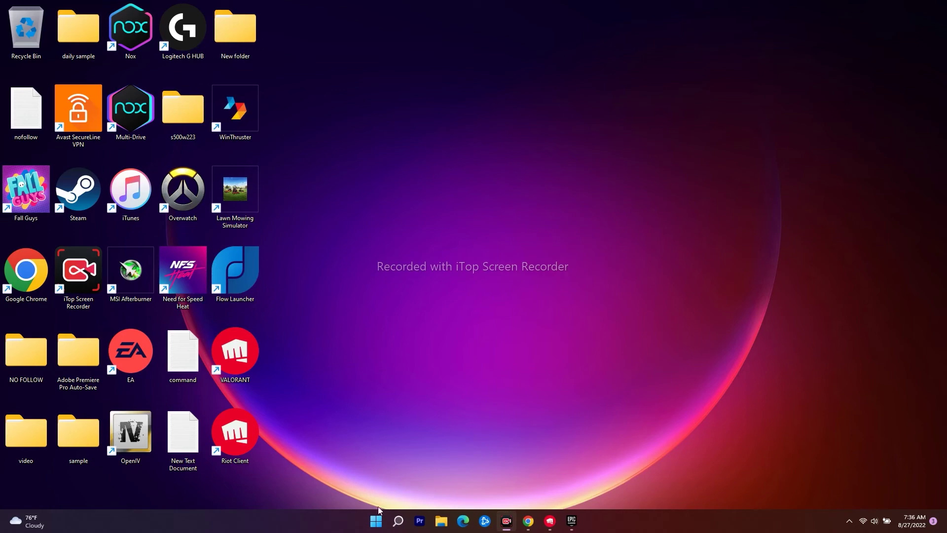
Reopen Task Manager to view the running processes, and close it again.
{"action": "right_click", "coordinate": [377, 523]}
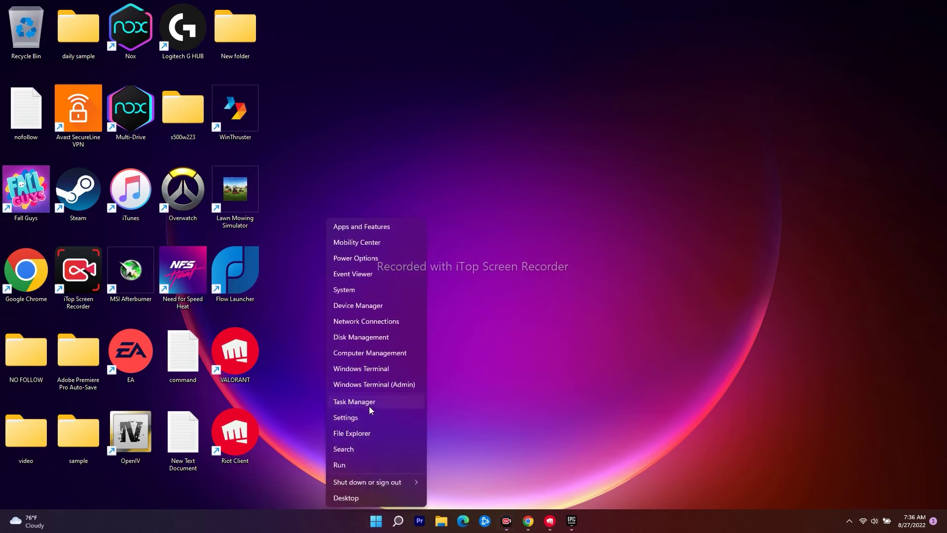
{"action": "left_click", "coordinate": [367, 410]}
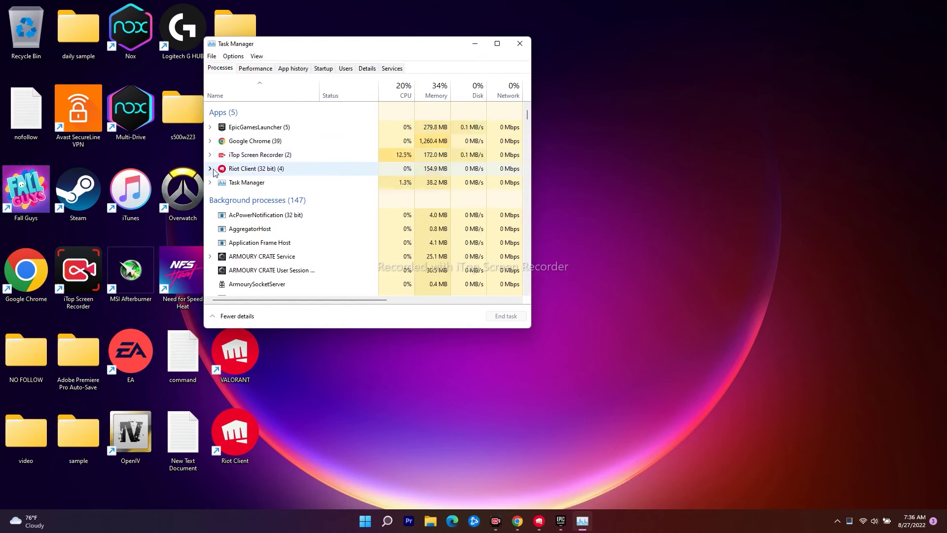
{"action": "mouse_move", "coordinate": [540, 518]}
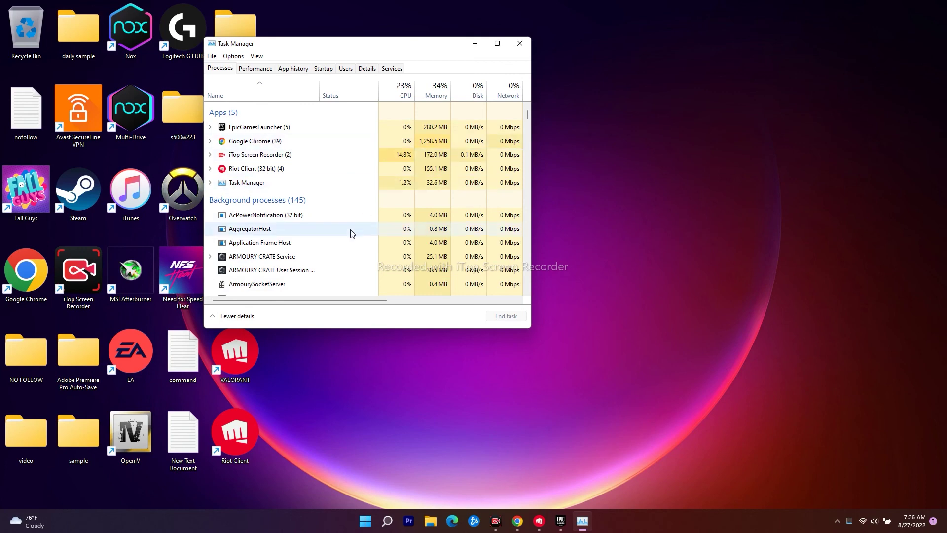
{"action": "left_click", "coordinate": [520, 43]}
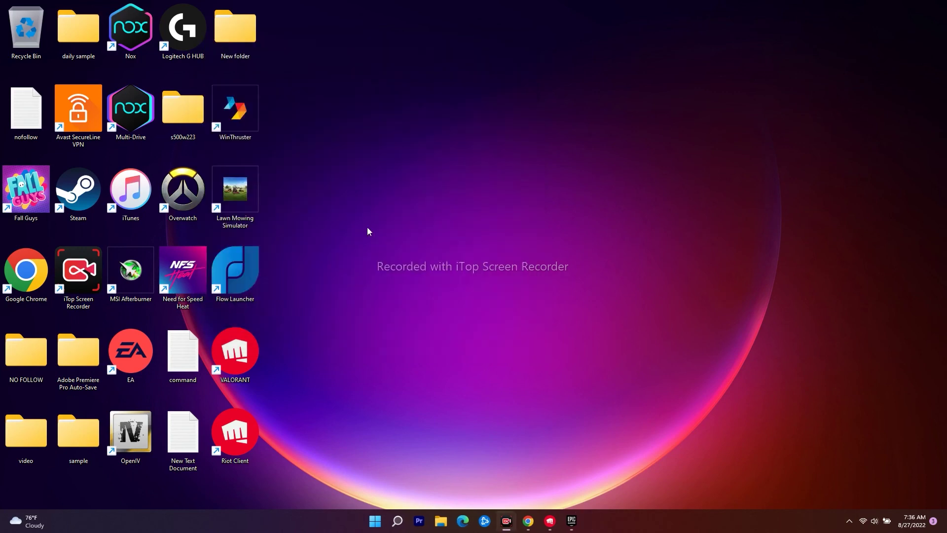